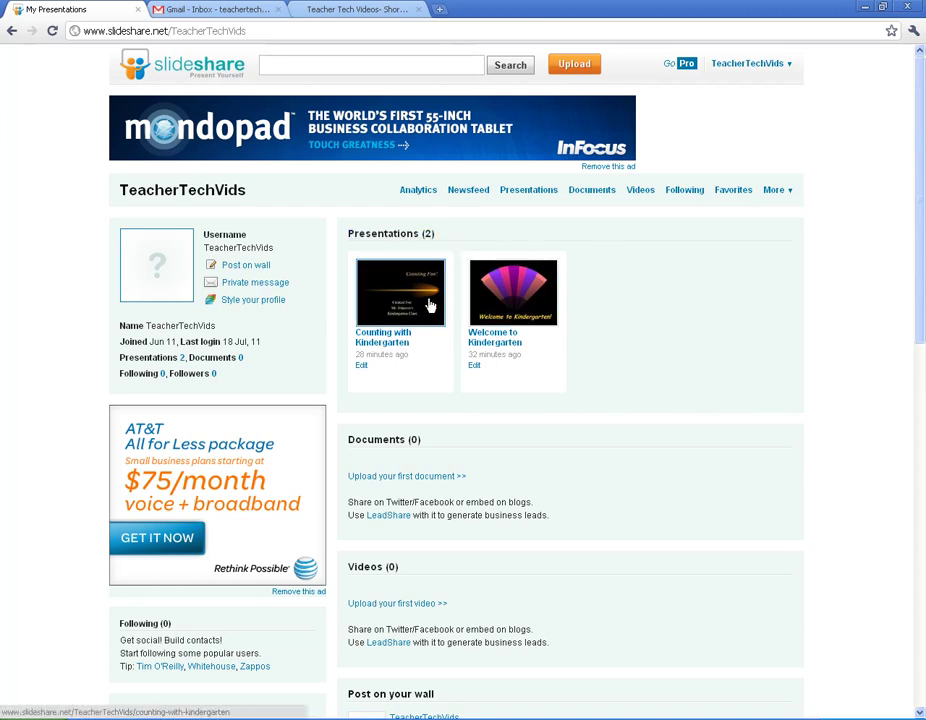
- Open 'Welcome to Kindergarten', advance to slide 3, then step back toward the title slide
left_click(495, 341)
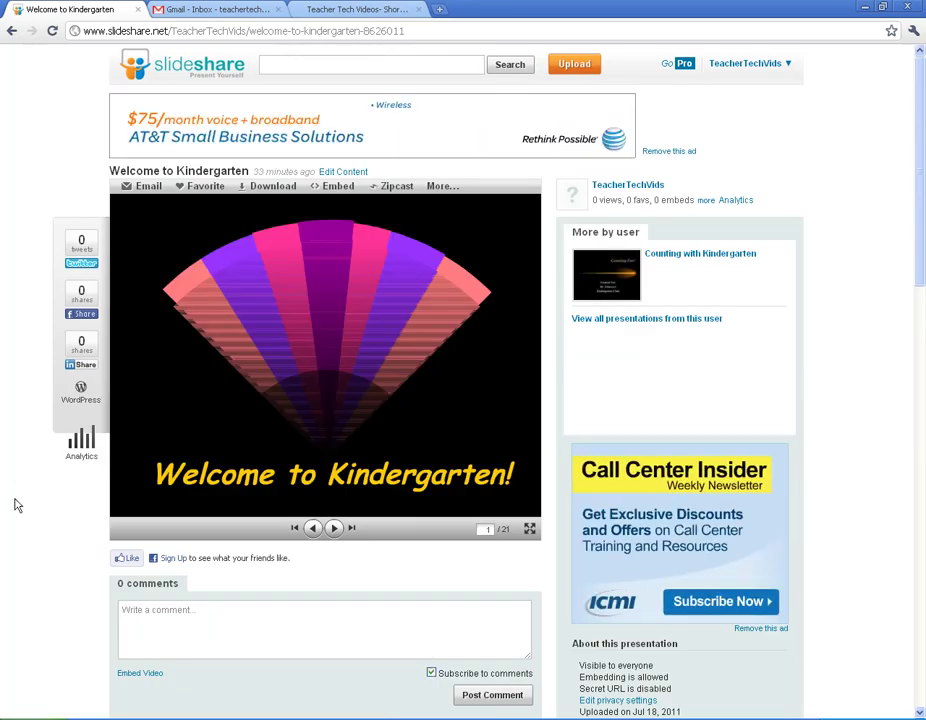
left_click(334, 529)
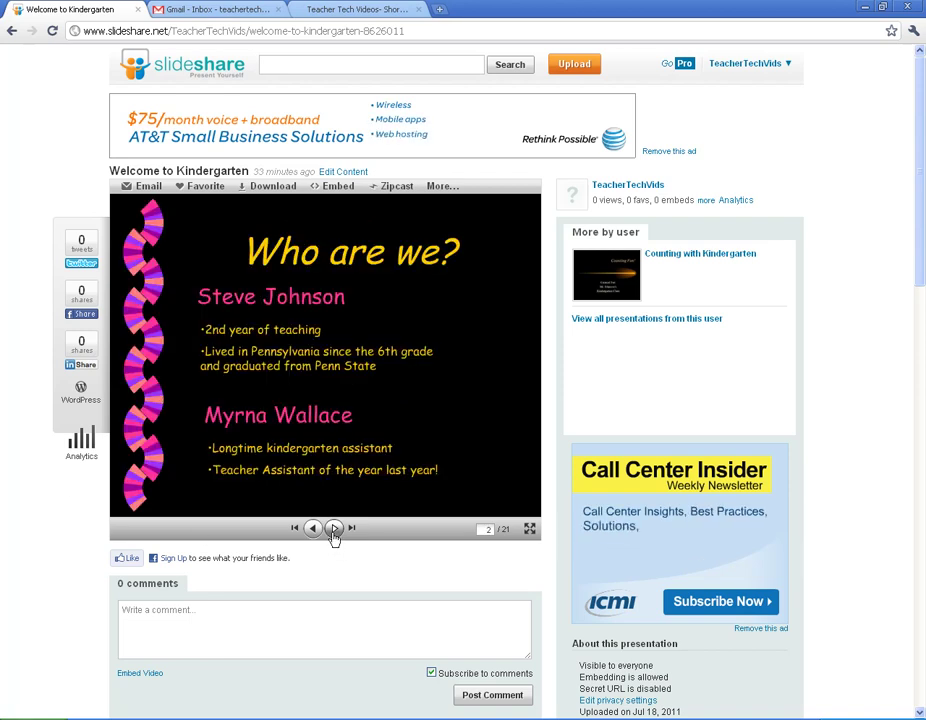
left_click(334, 529)
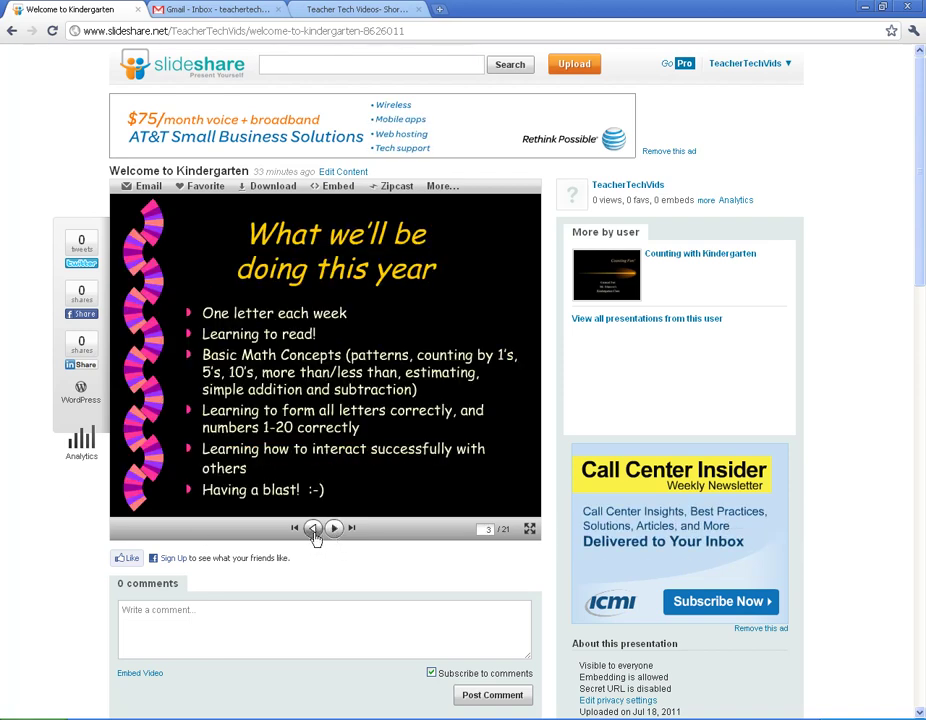
left_click(311, 530)
left_click(311, 530)
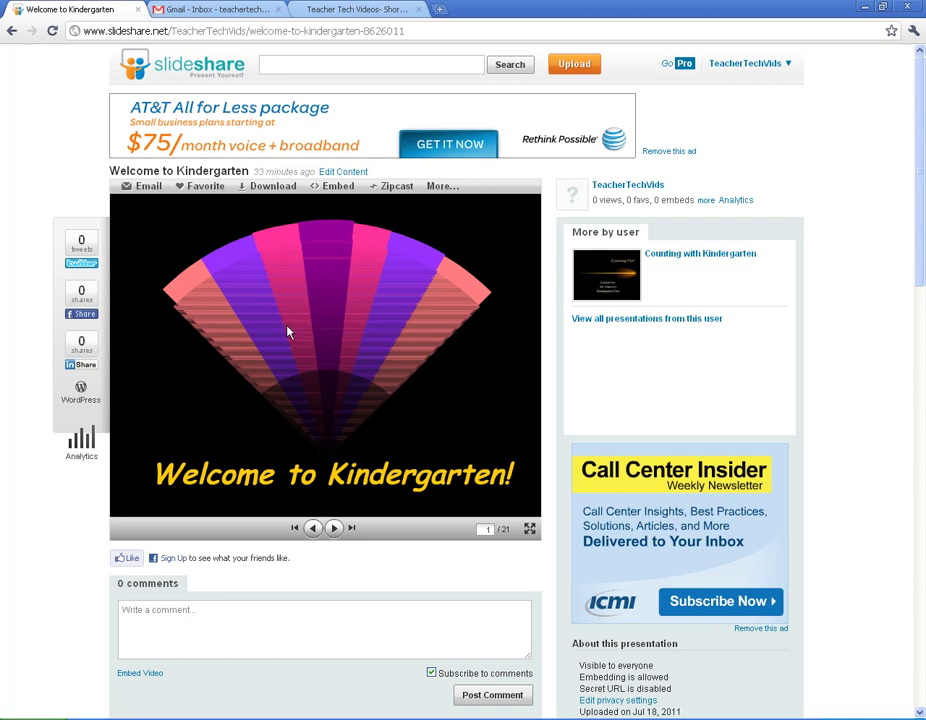
scroll(140, 635, "down", 2)
scroll(103, 635, "up", 2)
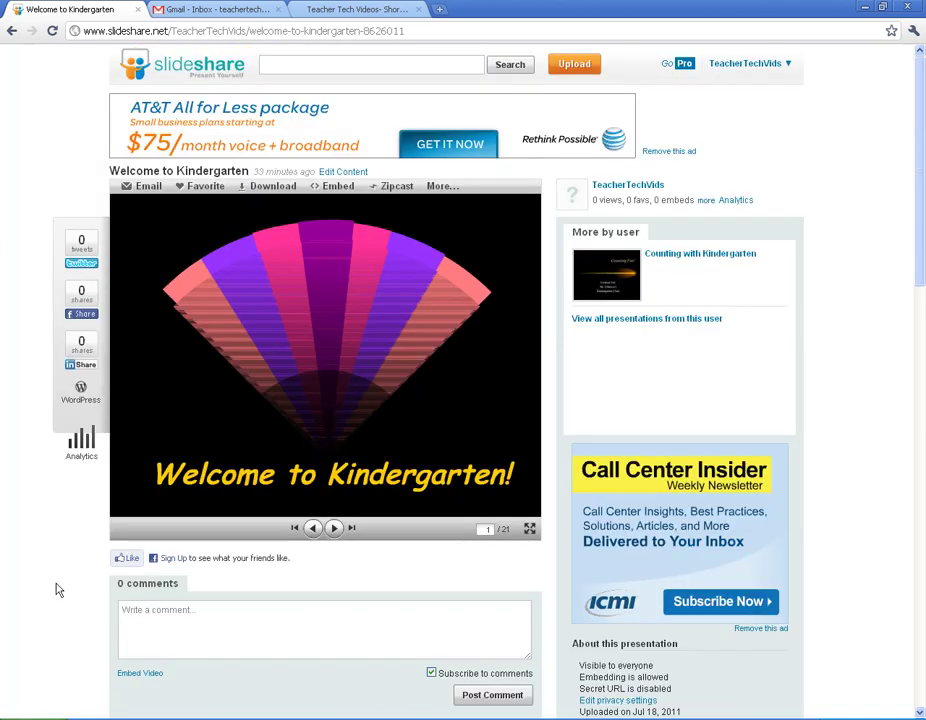
- Customize the embed at 425x355, starting slide 1, without related content, then close the options
left_click(337, 187)
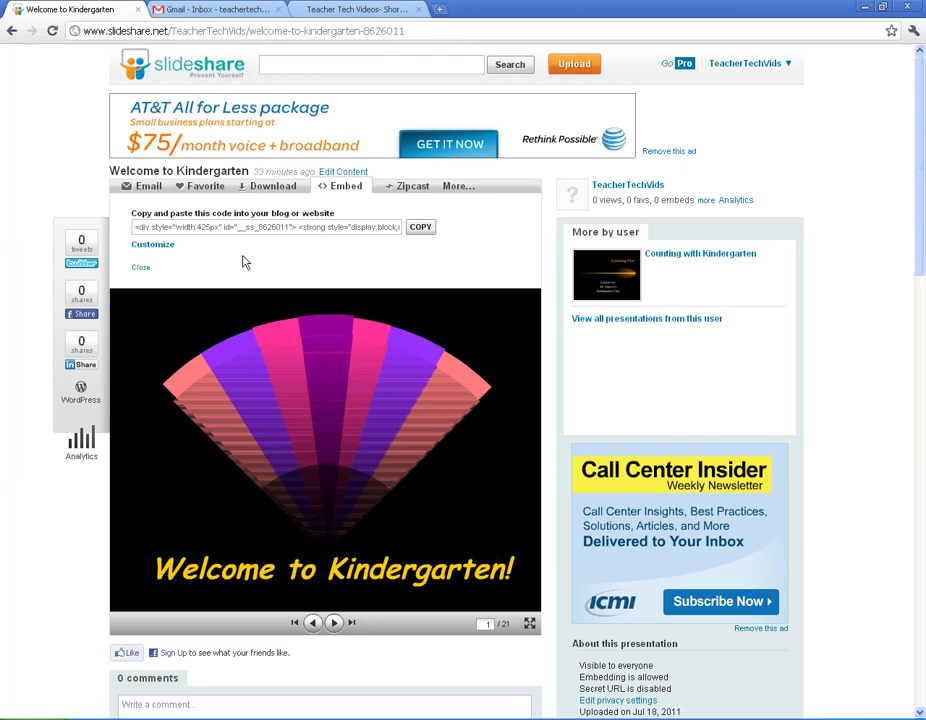
left_click(152, 244)
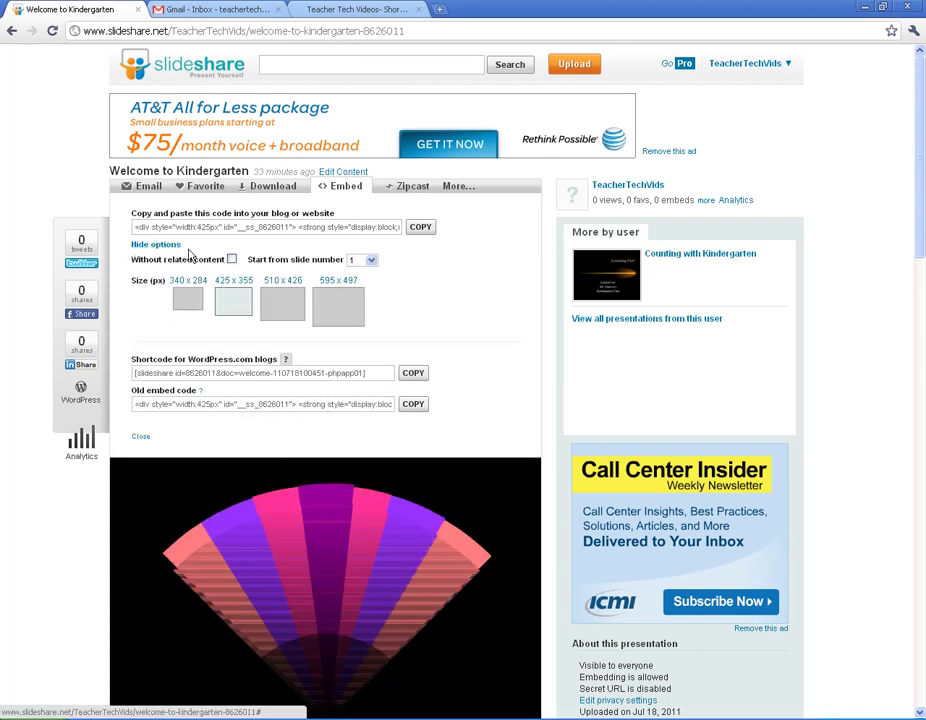
left_click(331, 313)
left_click(289, 310)
left_click(236, 302)
left_click(370, 260)
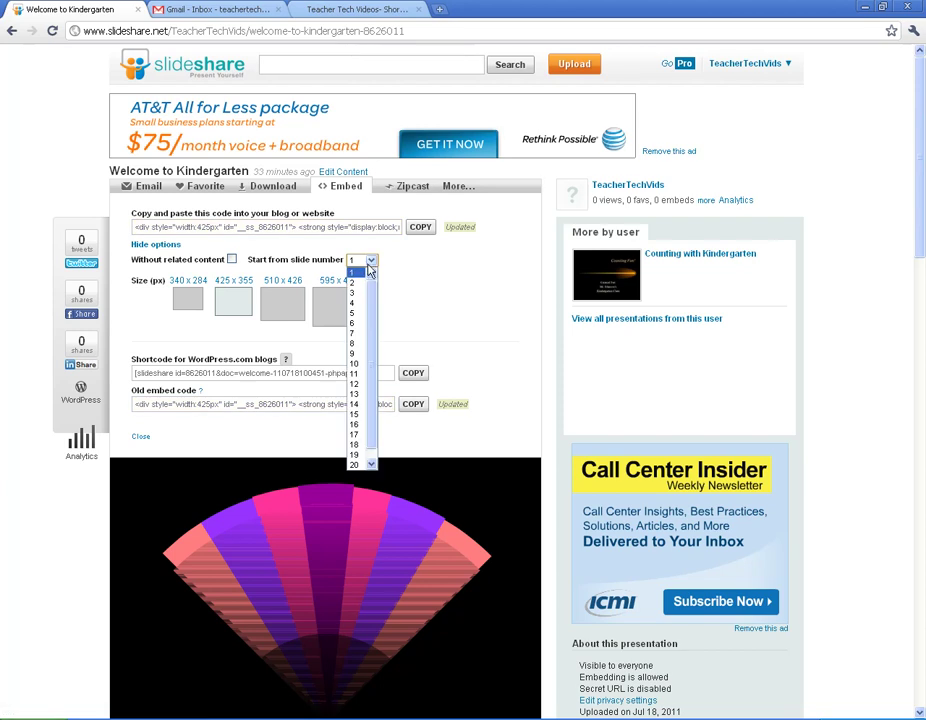
left_click(367, 265)
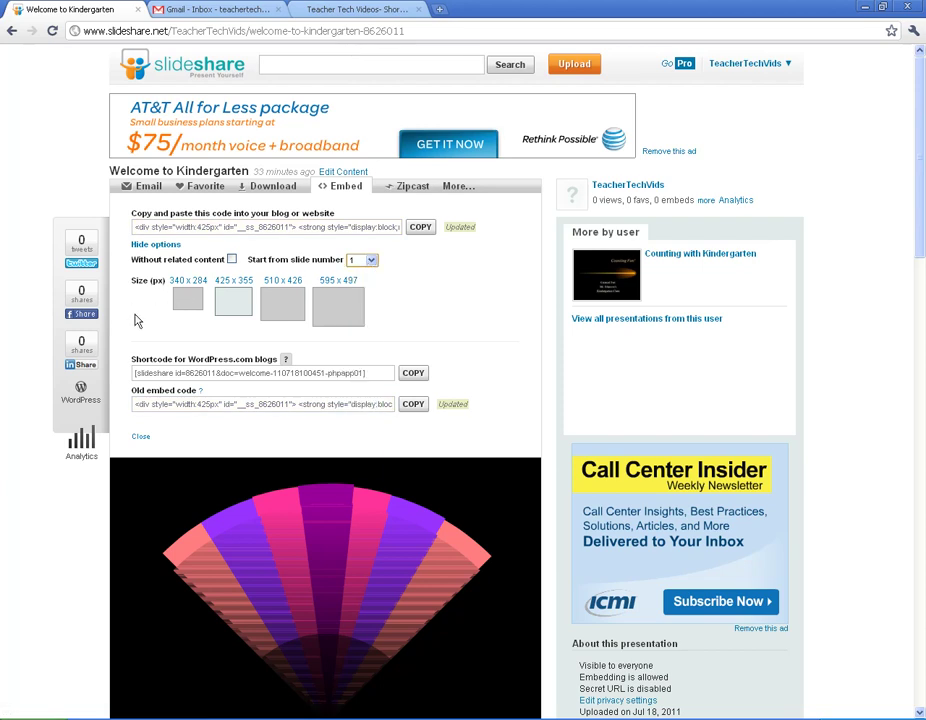
left_click(231, 259)
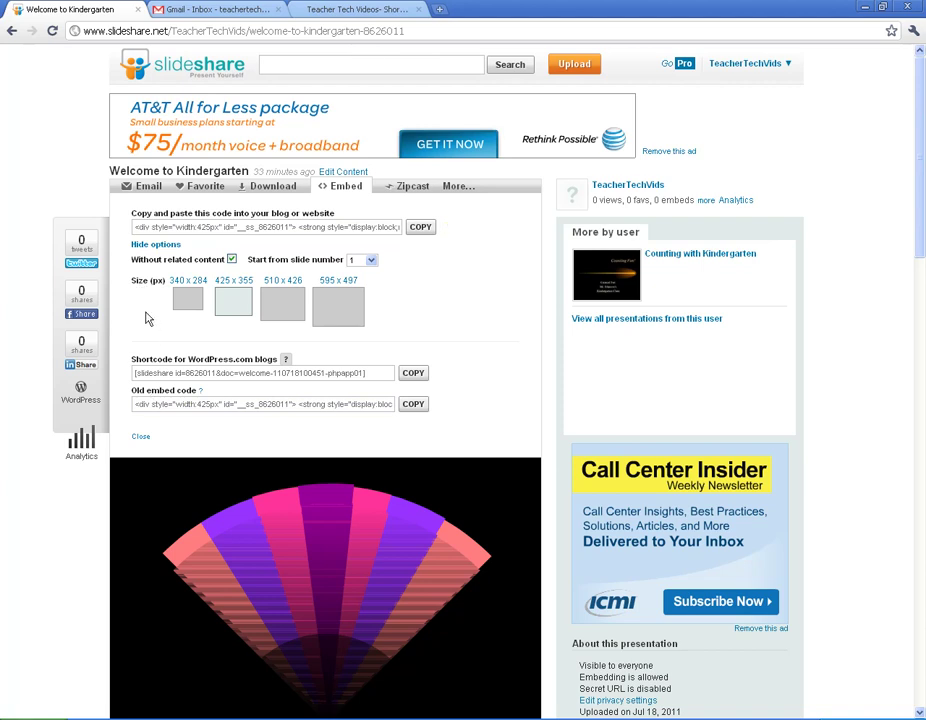
left_click(141, 437)
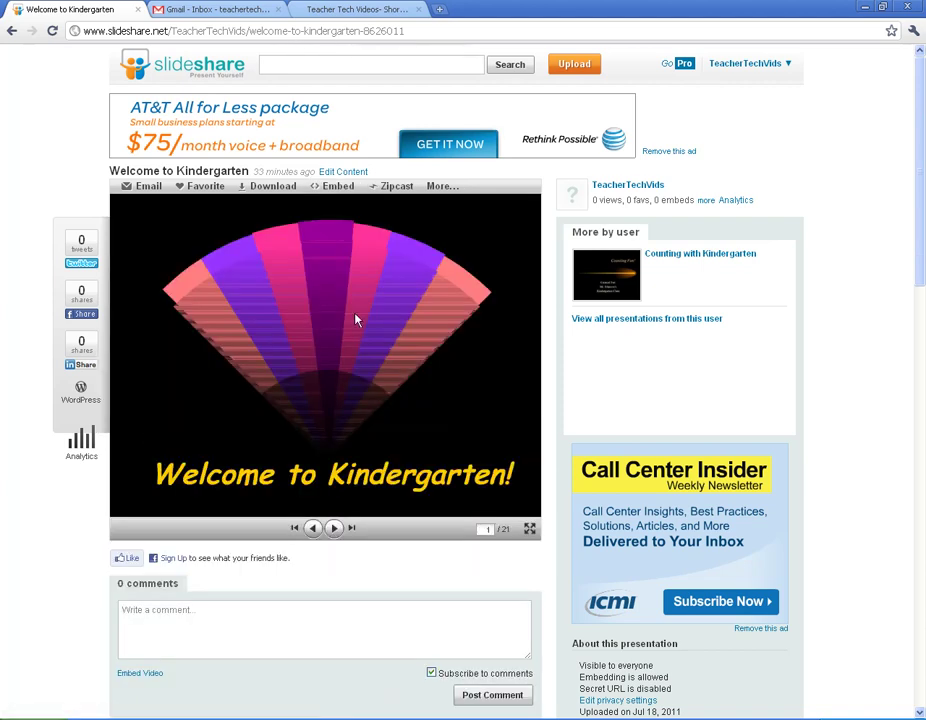
- Open the Email form and put the cursor in its recipients field
left_click(152, 189)
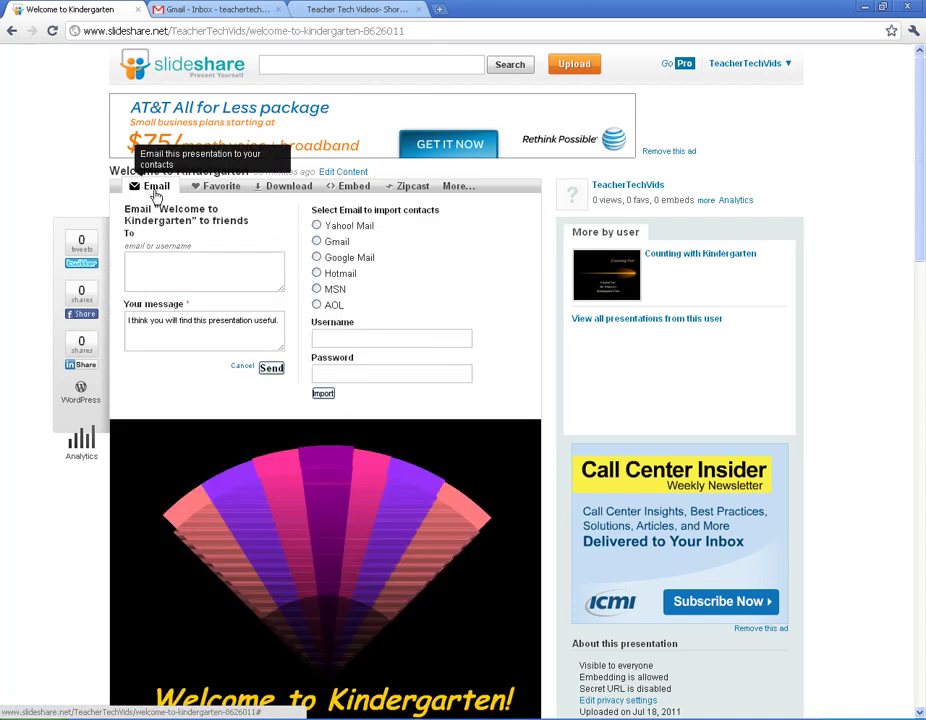
left_click(191, 274)
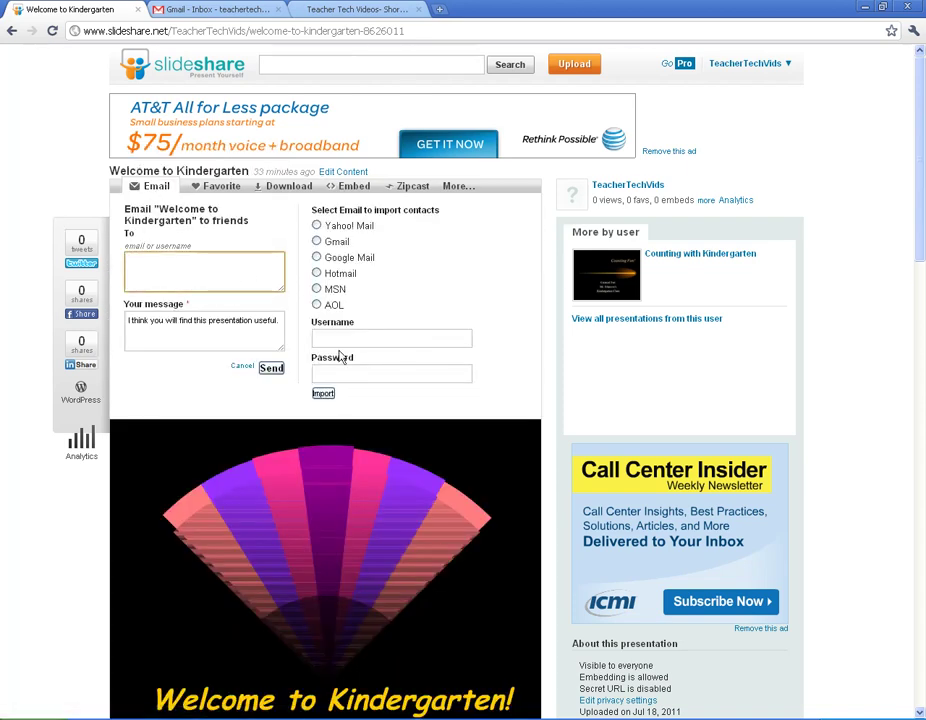
left_click(174, 333)
left_click(188, 266)
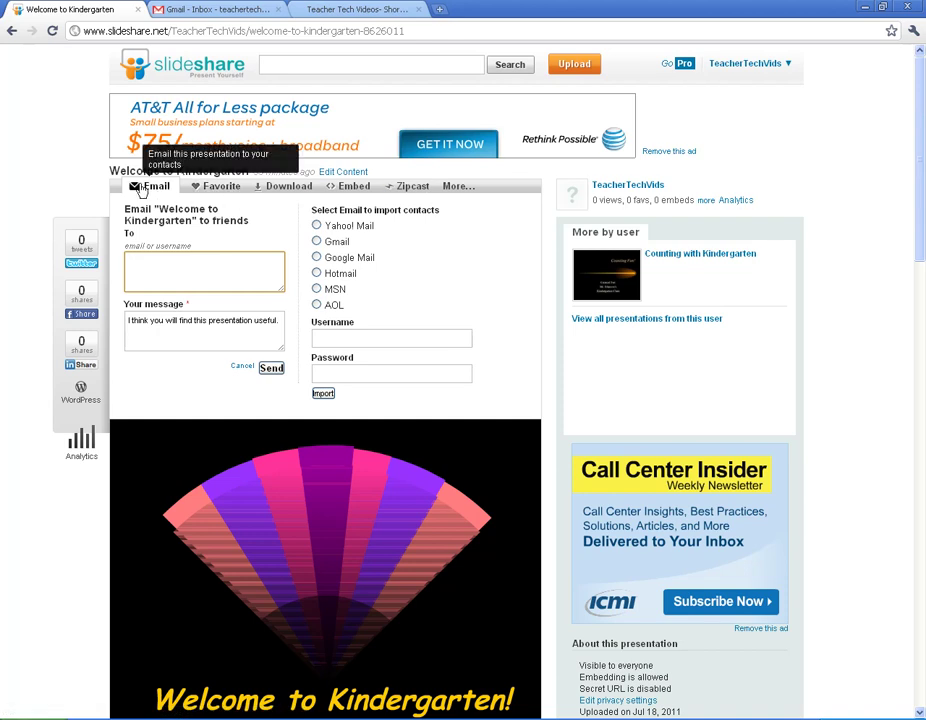
scroll(5, 300, "down", 2)
scroll(5, 300, "up", 2)
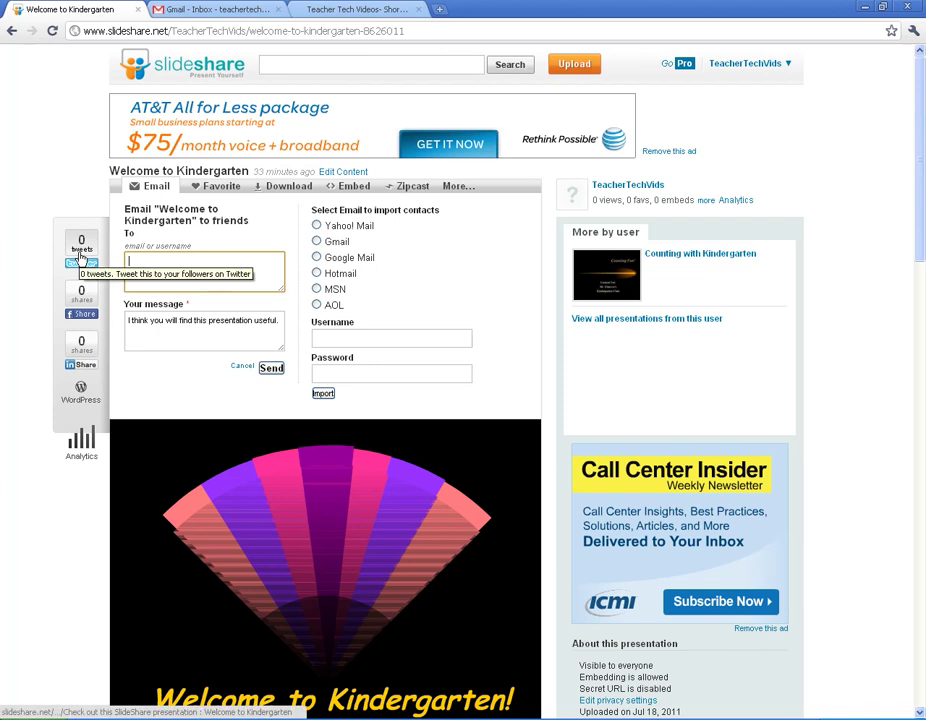
- Try sharing the presentation to Twitter, then close the Twitter sign-in window
left_click(81, 258)
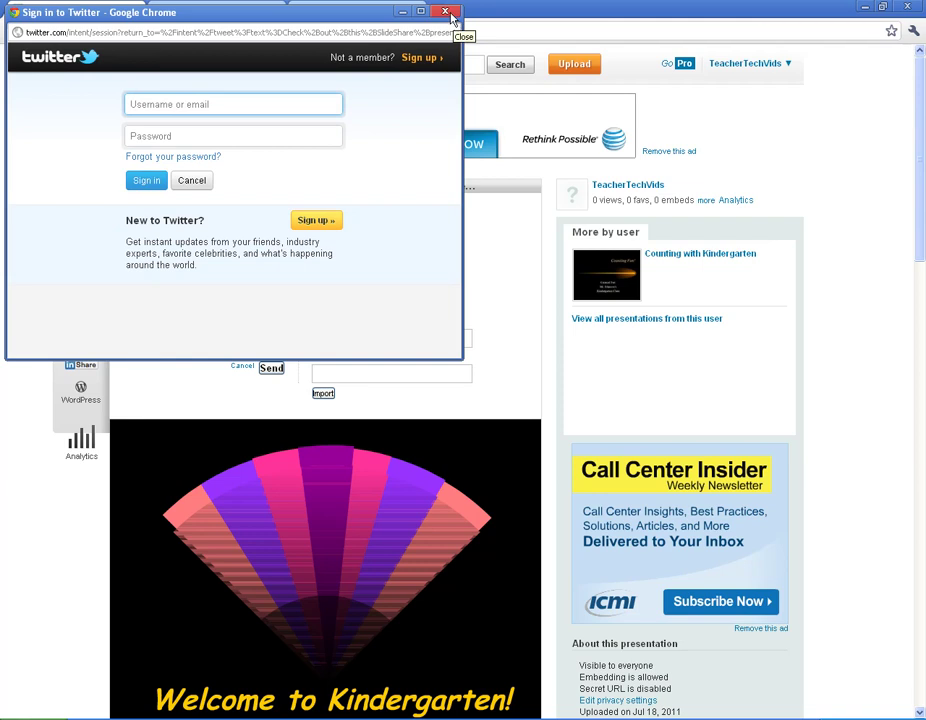
left_click(447, 12)
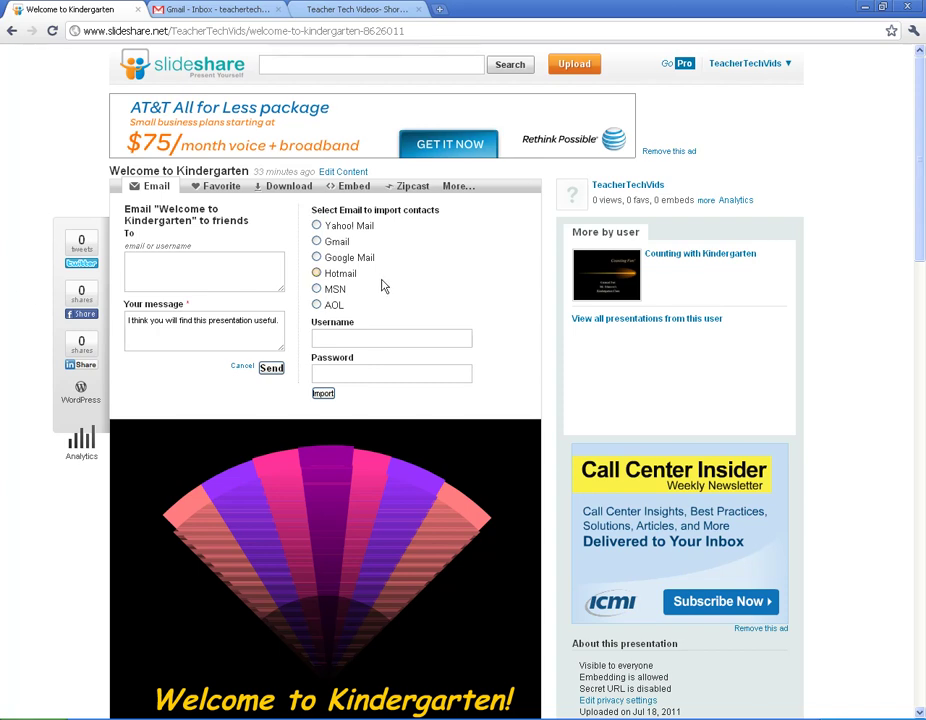
- From the Zipcast tab, keep Public selected and start the Zipcast
left_click(410, 187)
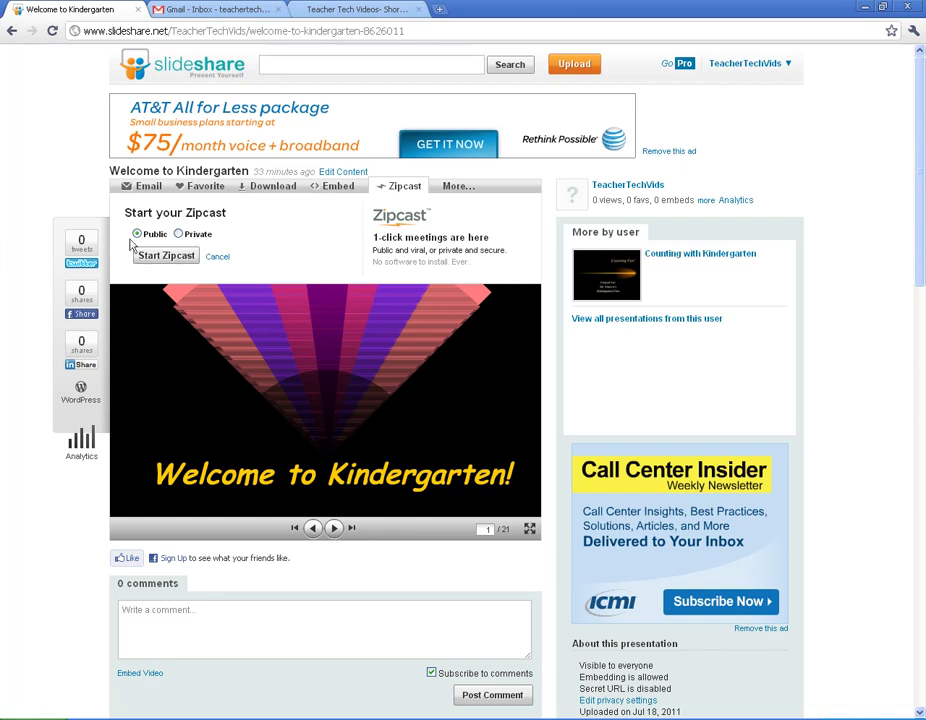
left_click(162, 258)
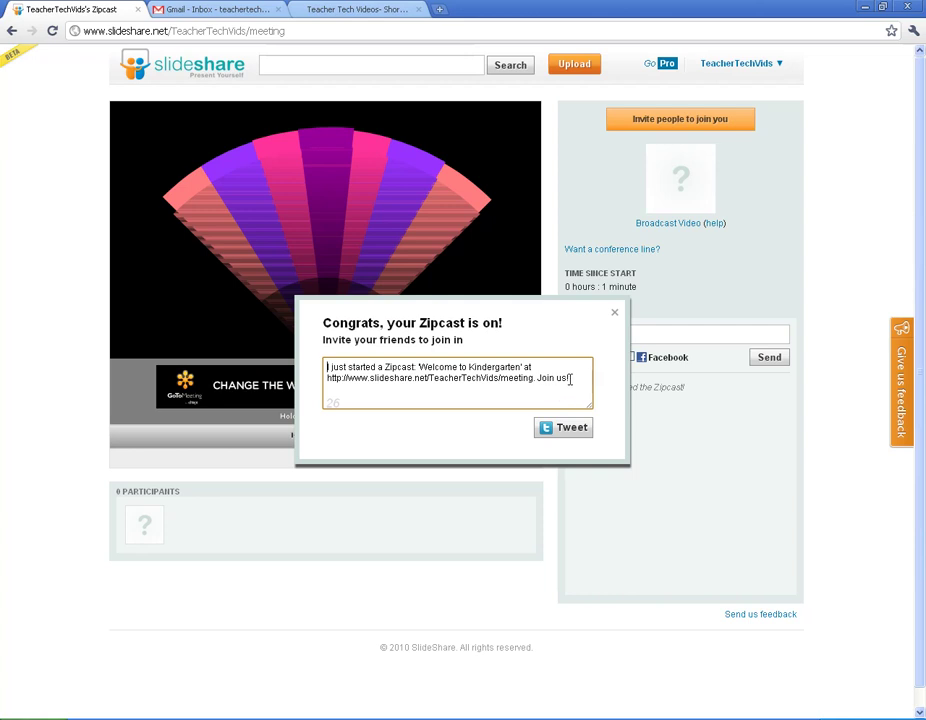
- Dismiss the congratulations message and GoToMeeting ad, allow the camera, then close the webcam video
left_click(615, 316)
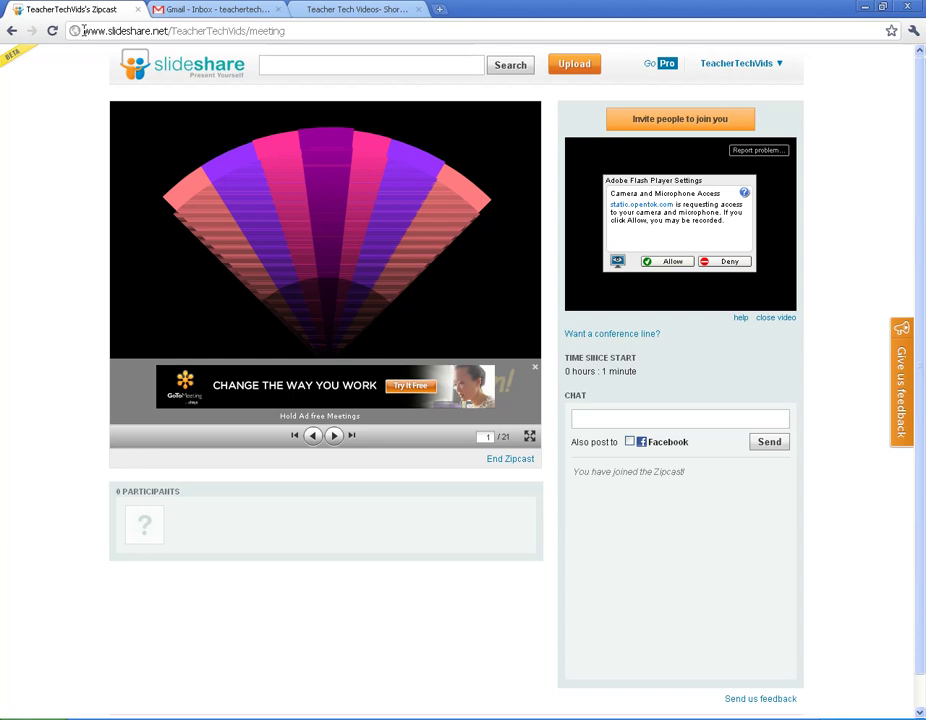
left_click(535, 368)
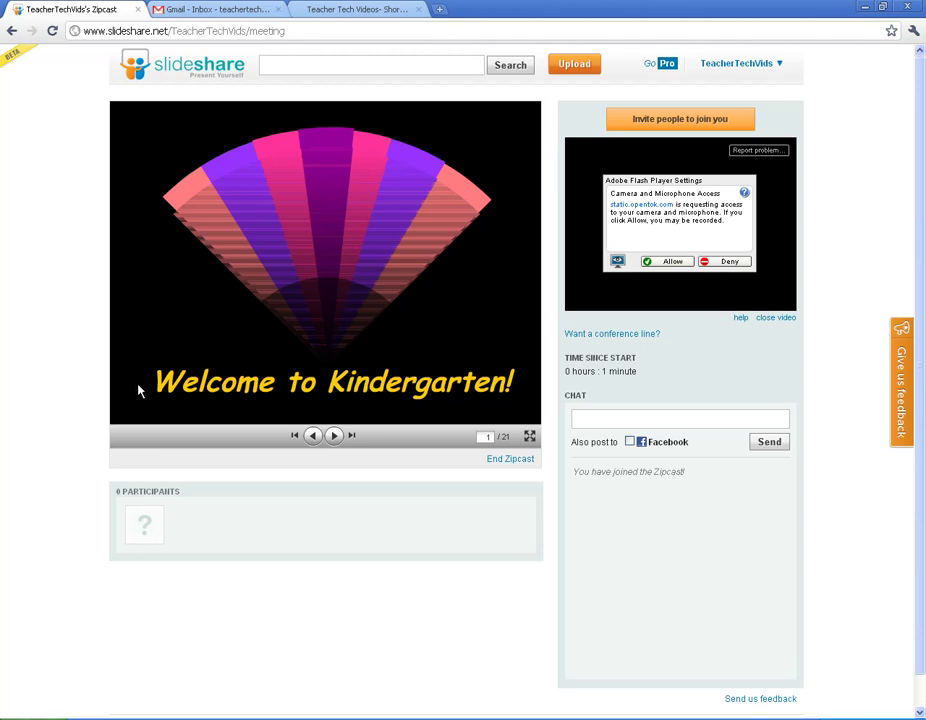
left_click(667, 263)
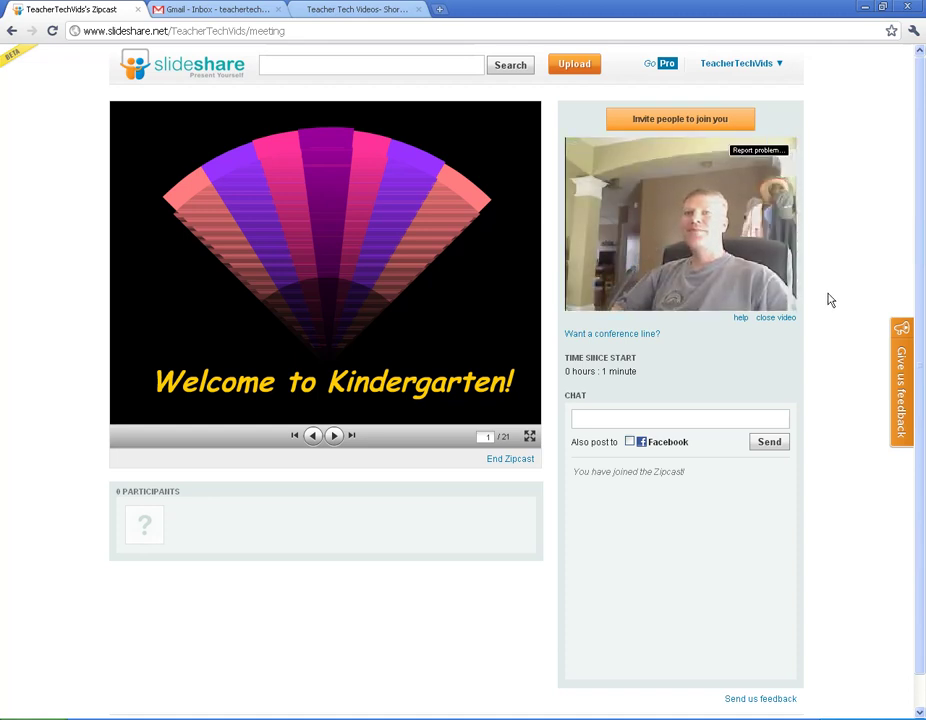
left_click(762, 320)
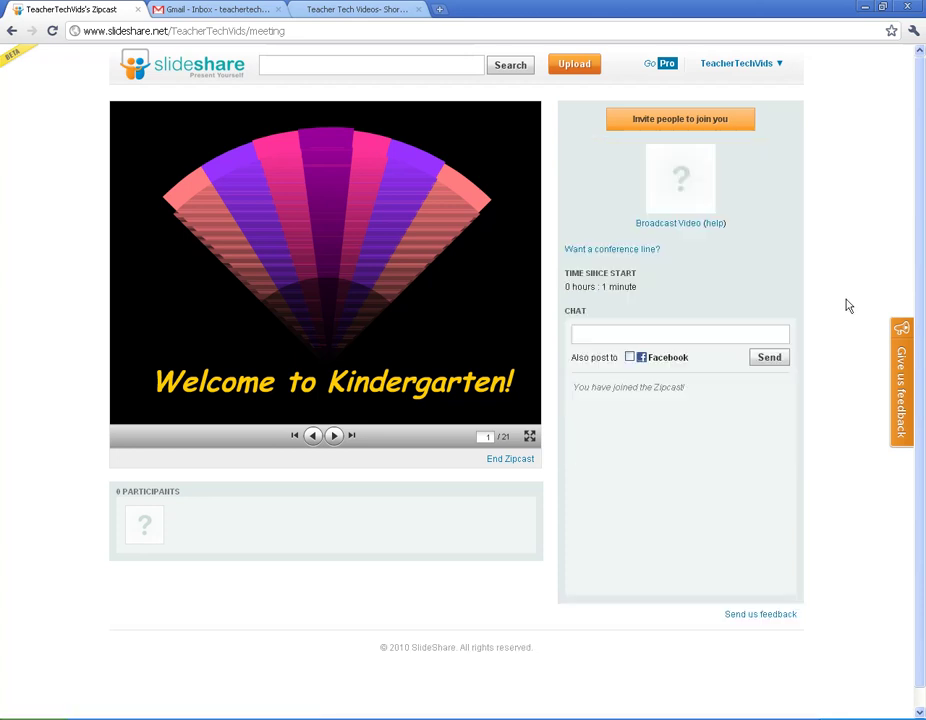
- Post the message 'chat room' in the Zipcast chat
left_click(609, 333)
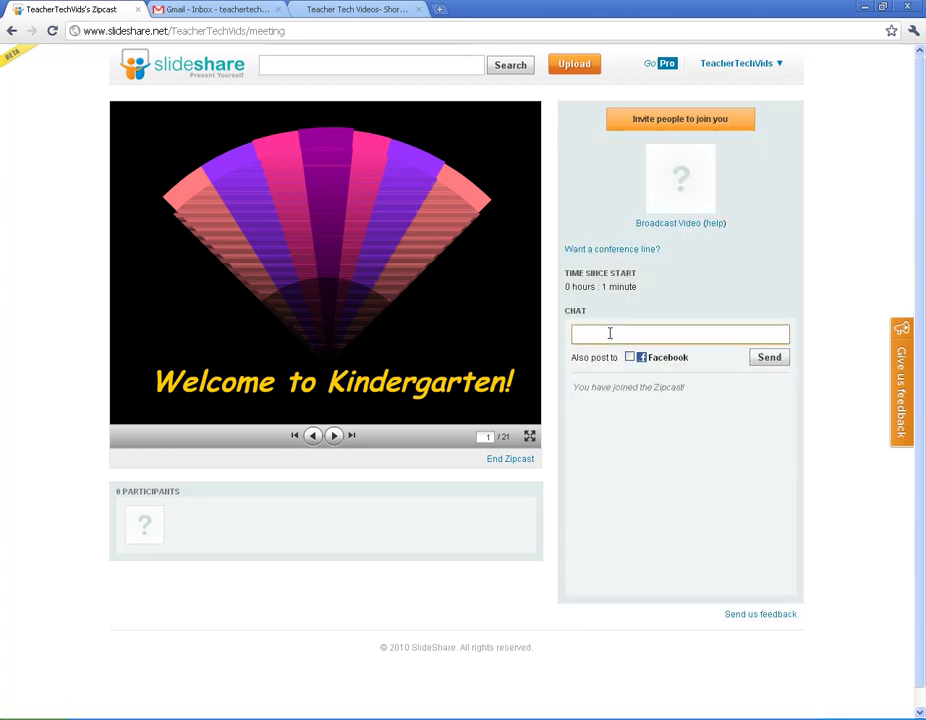
type("chat roo")
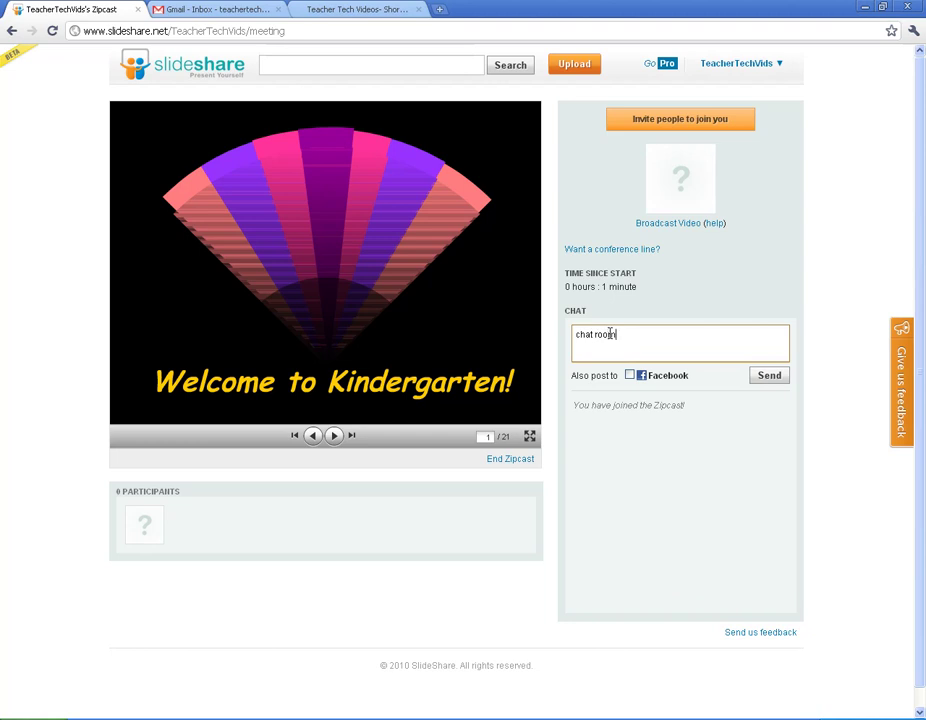
type("m")
key("Return")
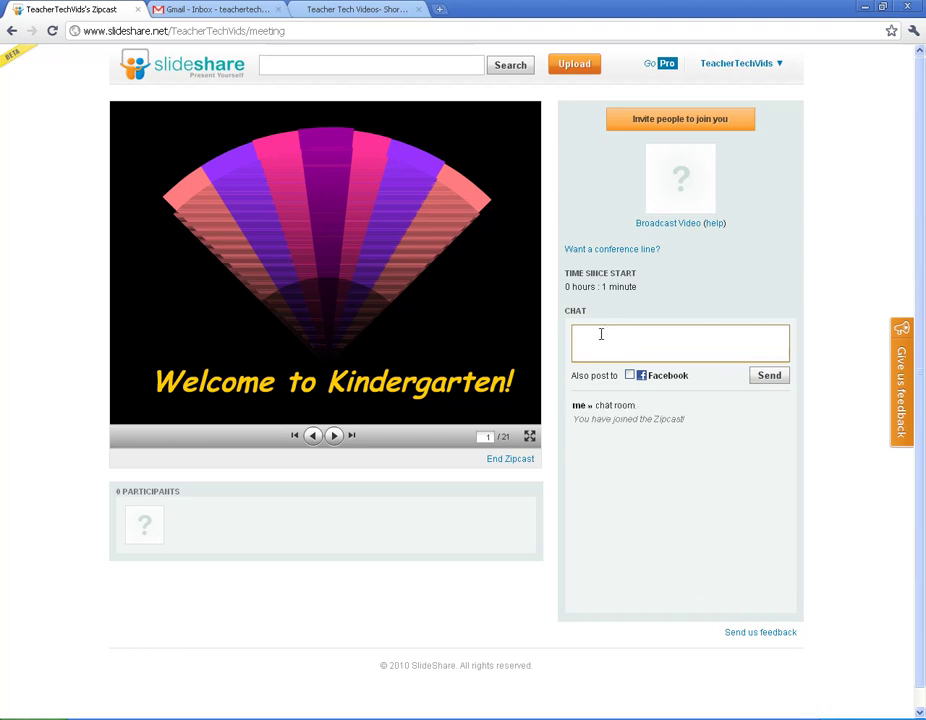
- Page forward to slide 3, then back to the first slide
left_click(335, 436)
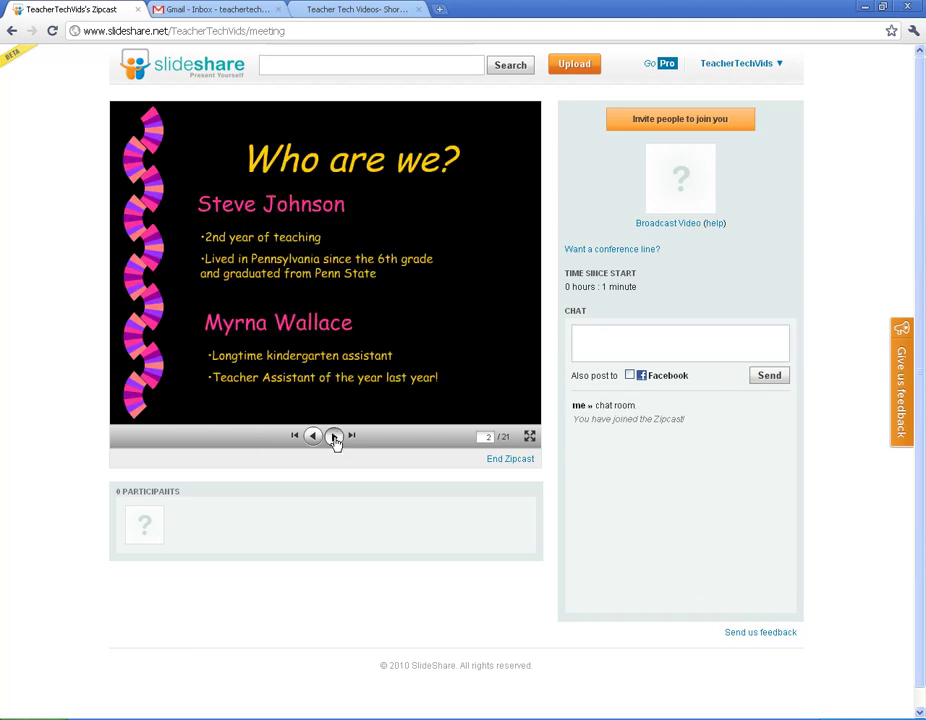
left_click(335, 436)
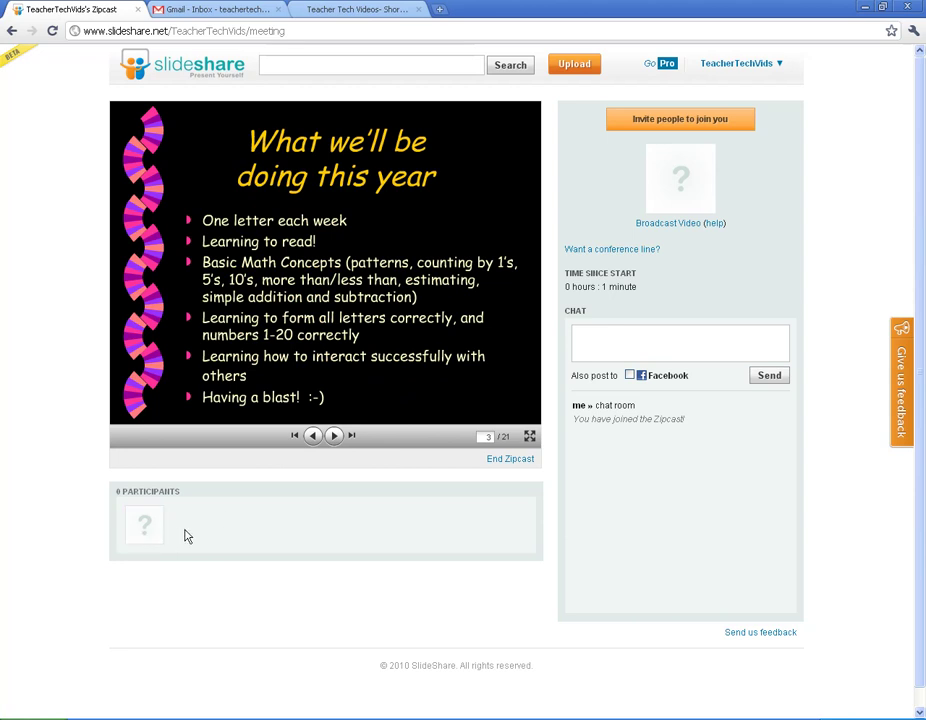
left_click(312, 436)
left_click(662, 343)
left_click(869, 260)
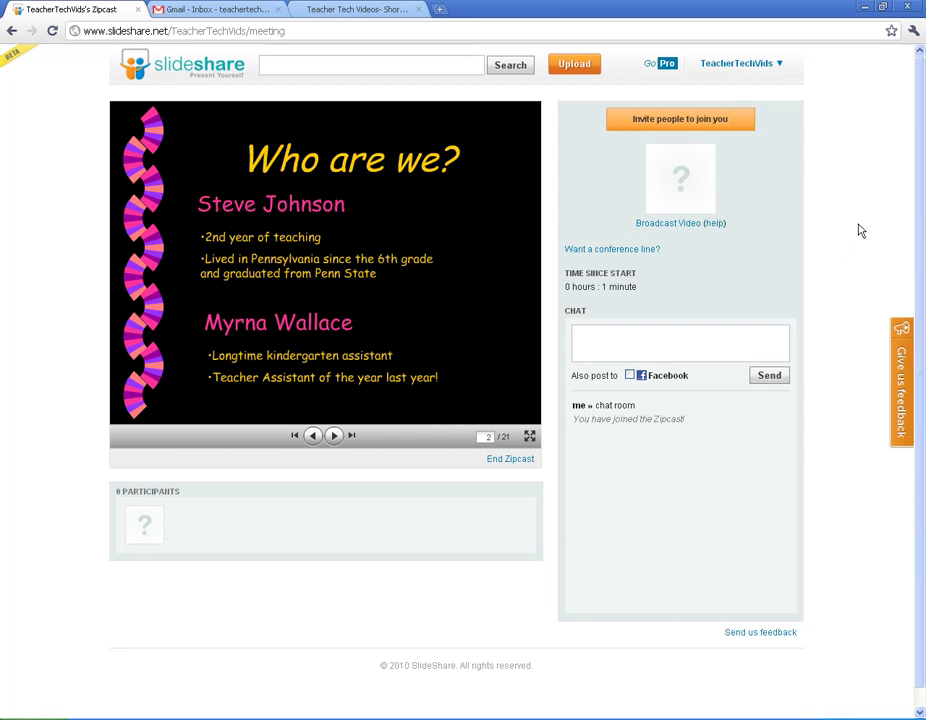
left_click(313, 439)
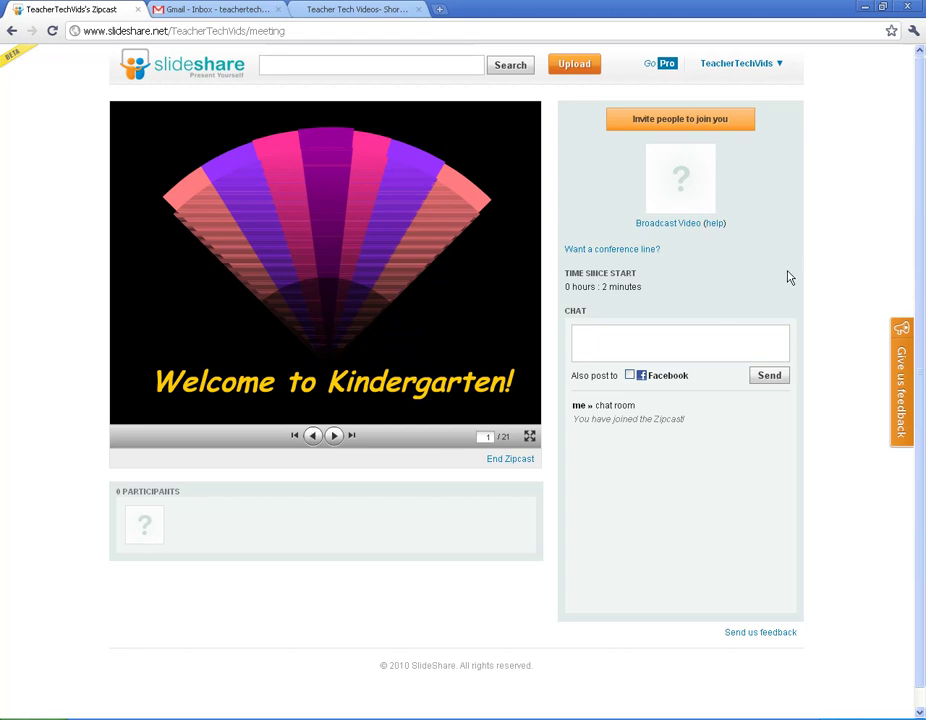
- Open My Public Profile from the account menu
scroll(815, 517, "down", 1)
scroll(816, 513, "up", 1)
left_click(738, 64)
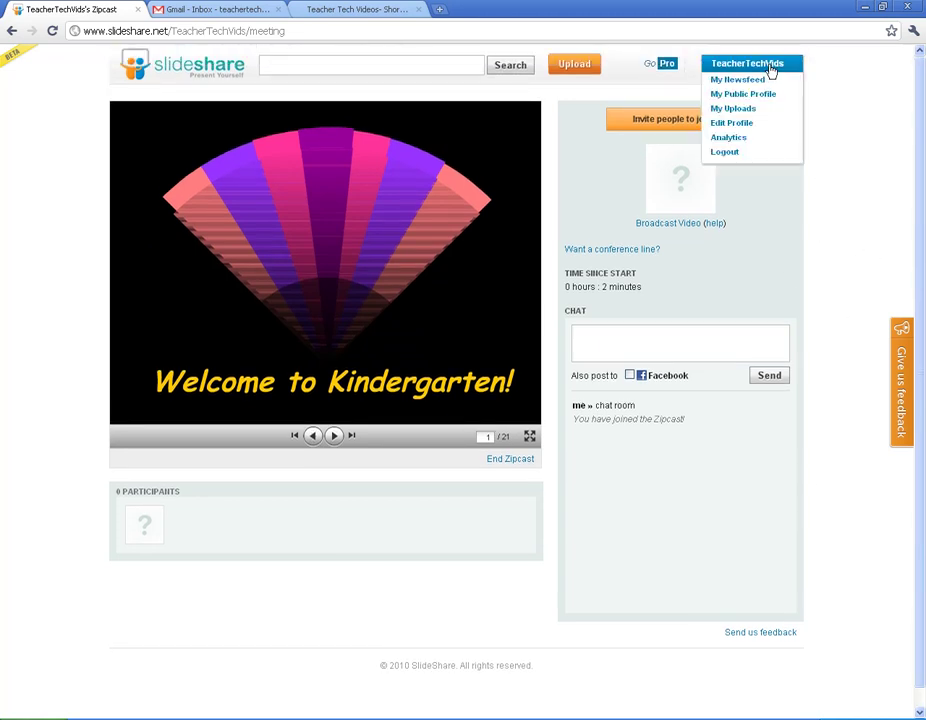
left_click(740, 95)
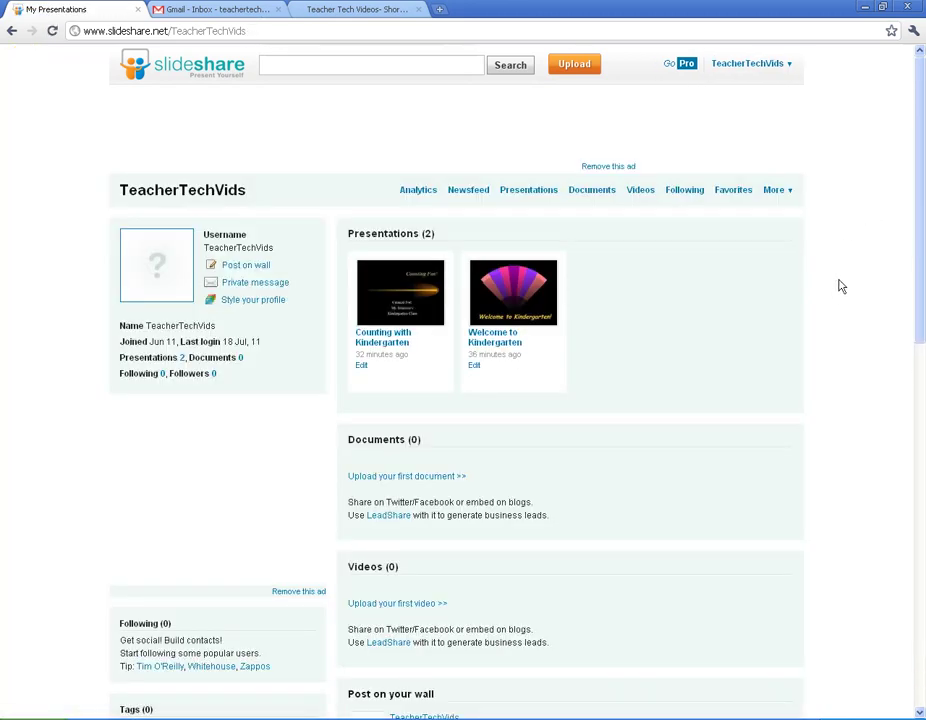